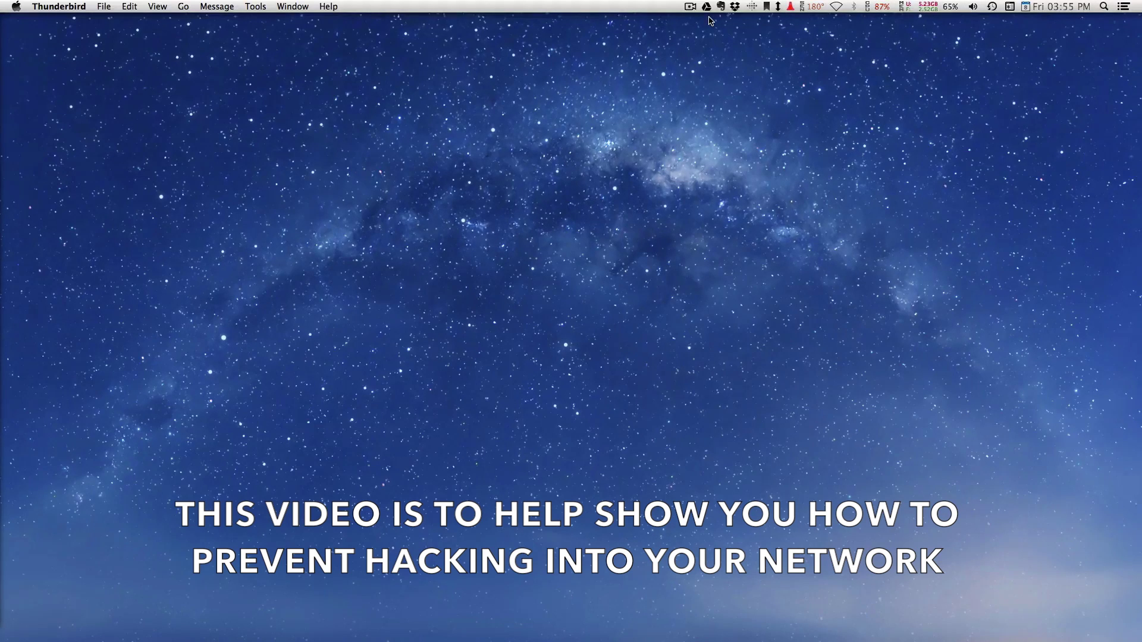
Switch over to Google Chrome
key("super+Tab")
key("super+Tab")
key("super+Tab")
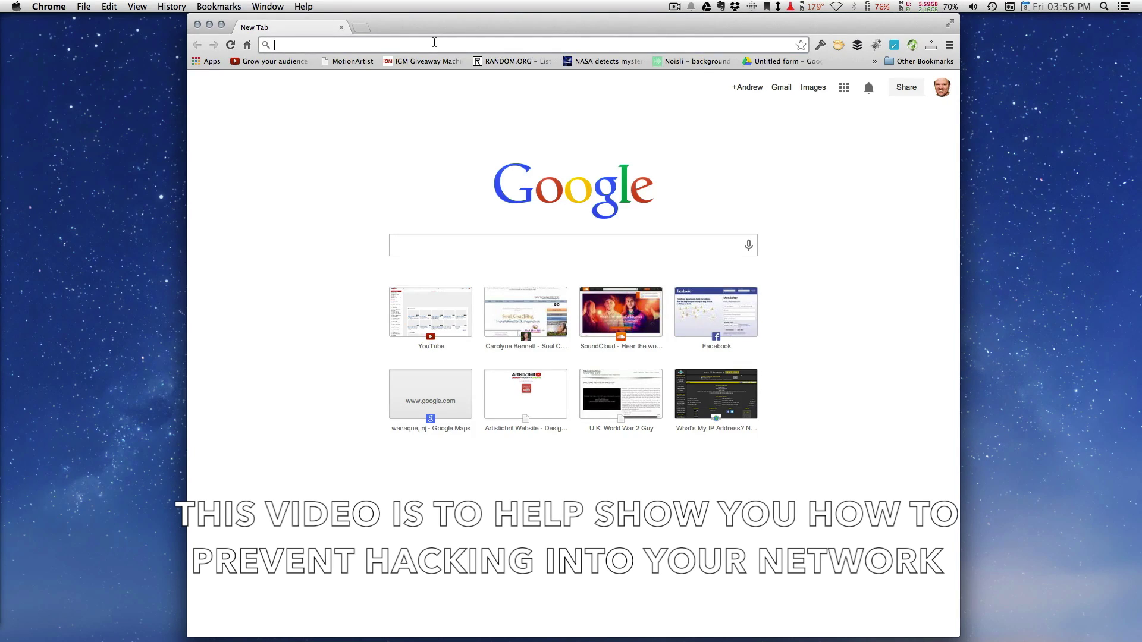
type("19")
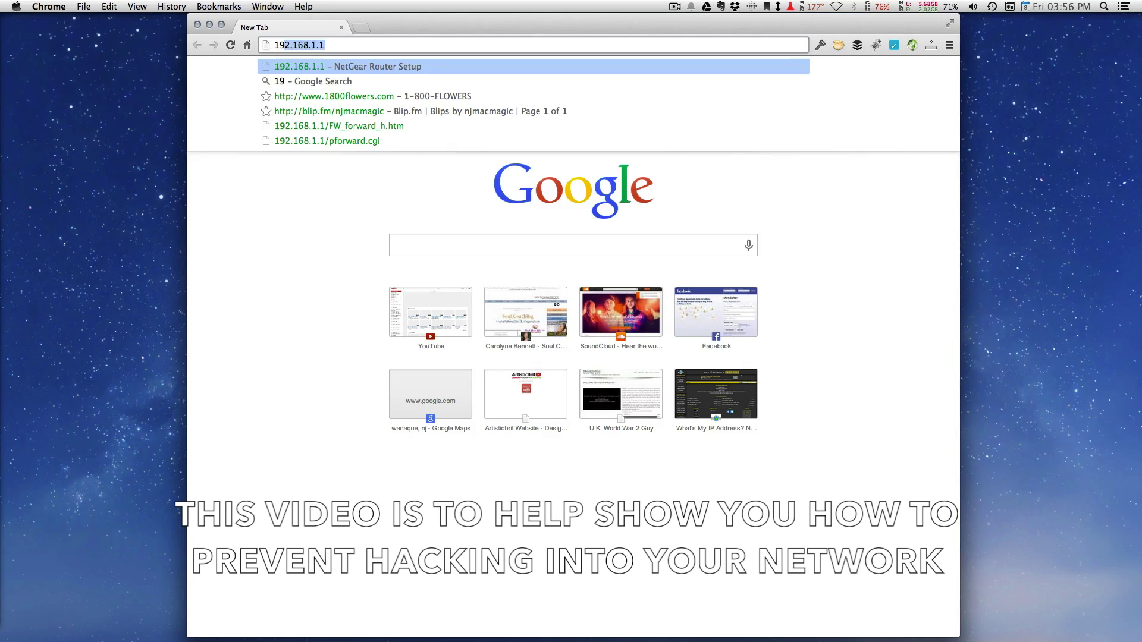
type("2.168.1.1")
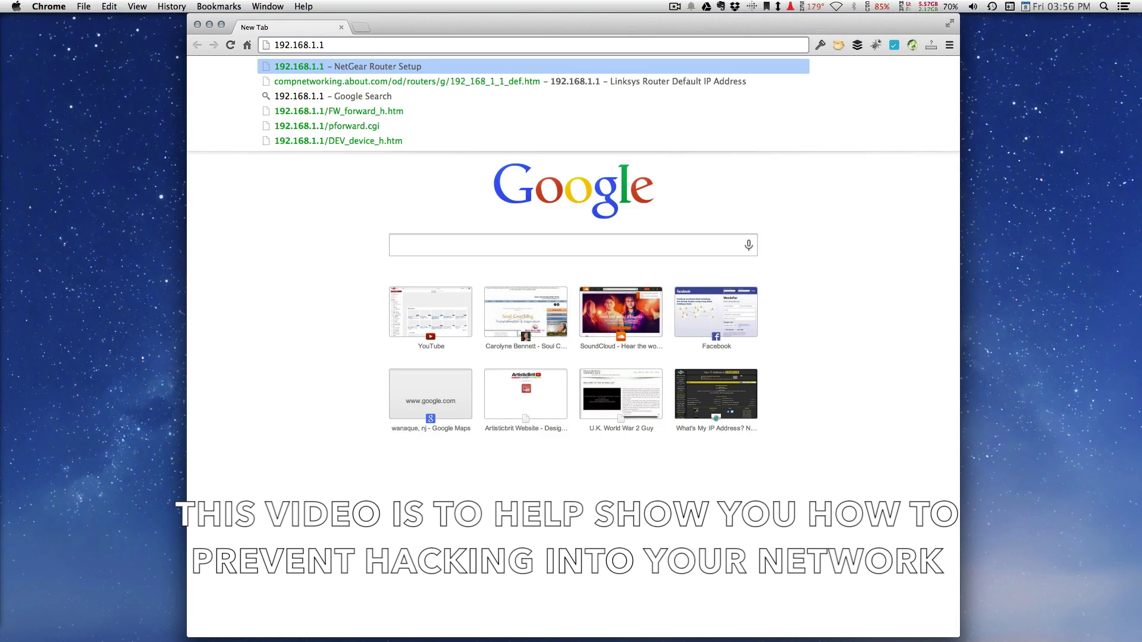
Load 192.168.1.1 so the NETGEAR router's login prompt appears
key("Return")
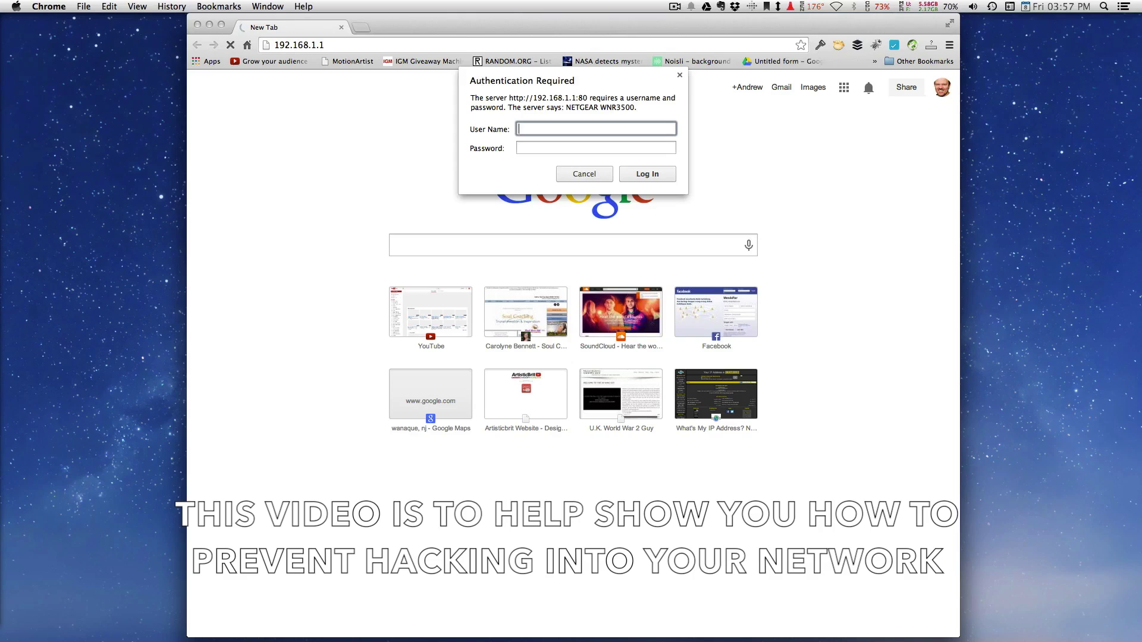
Enter the admin user name and start the password, correcting mistyped characters
left_click(341, 44)
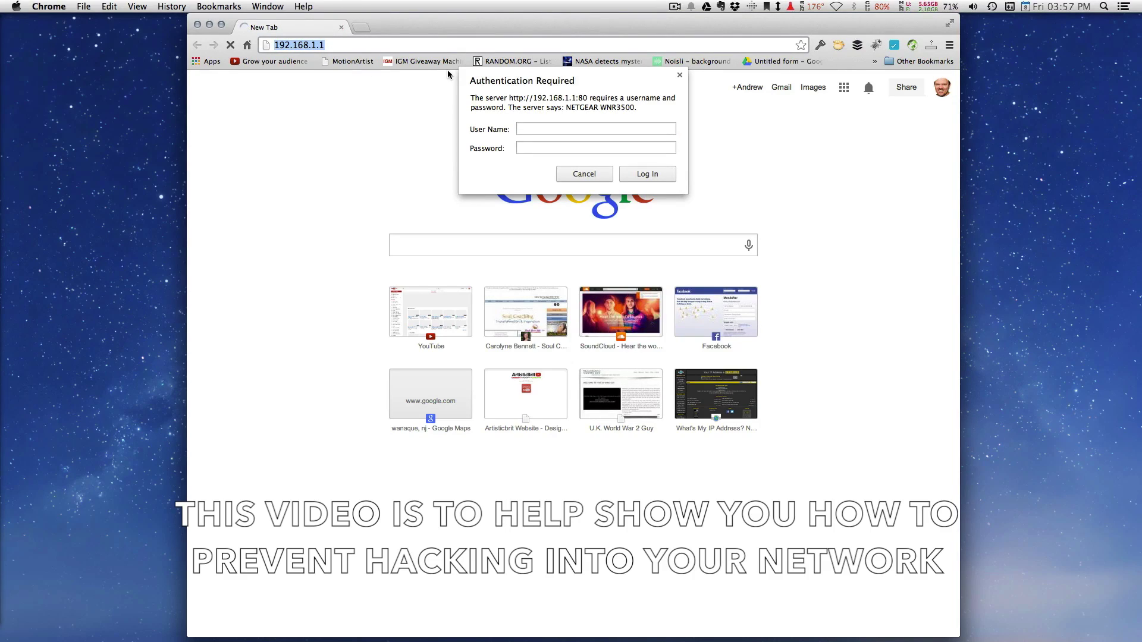
left_click(561, 127)
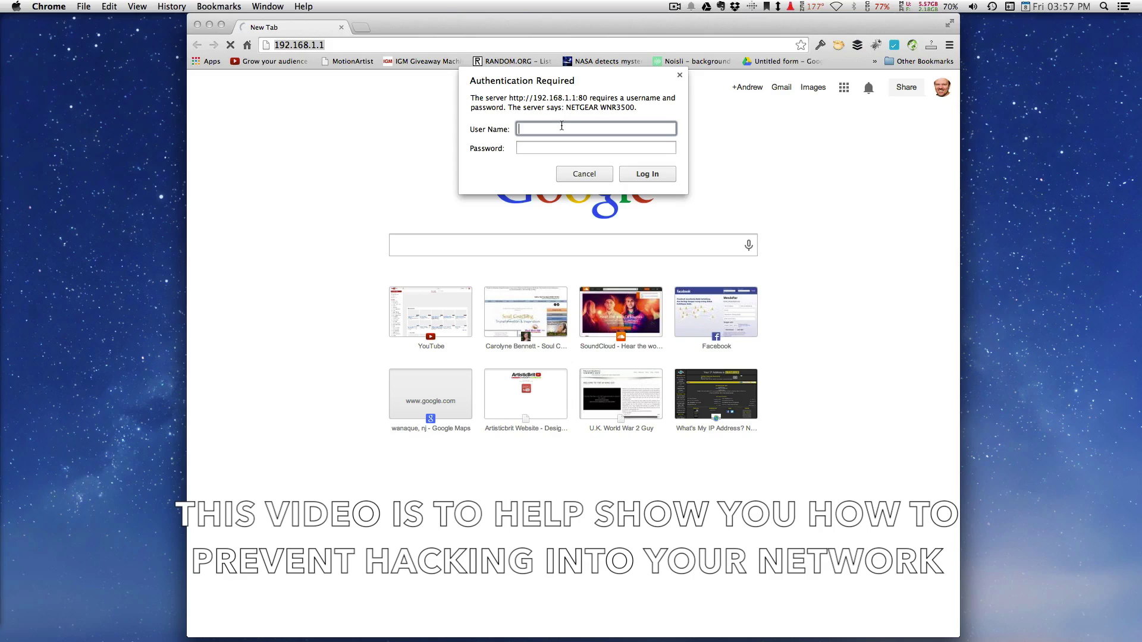
type("admin")
left_click(553, 148)
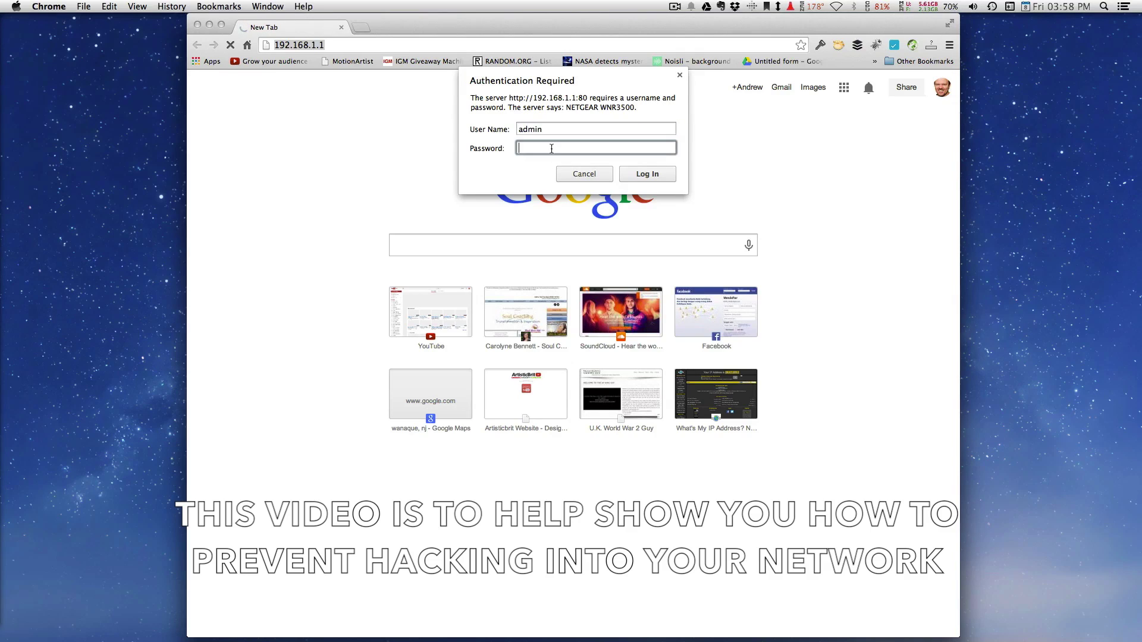
type("passw")
key("BackSpace")
key("BackSpace")
key("BackSpace")
type("ss")
key("BackSpace")
key("BackSpace")
key("BackSpace")
key("BackSpace")
Re-enter the password for admin and log in to the router
left_click(554, 127)
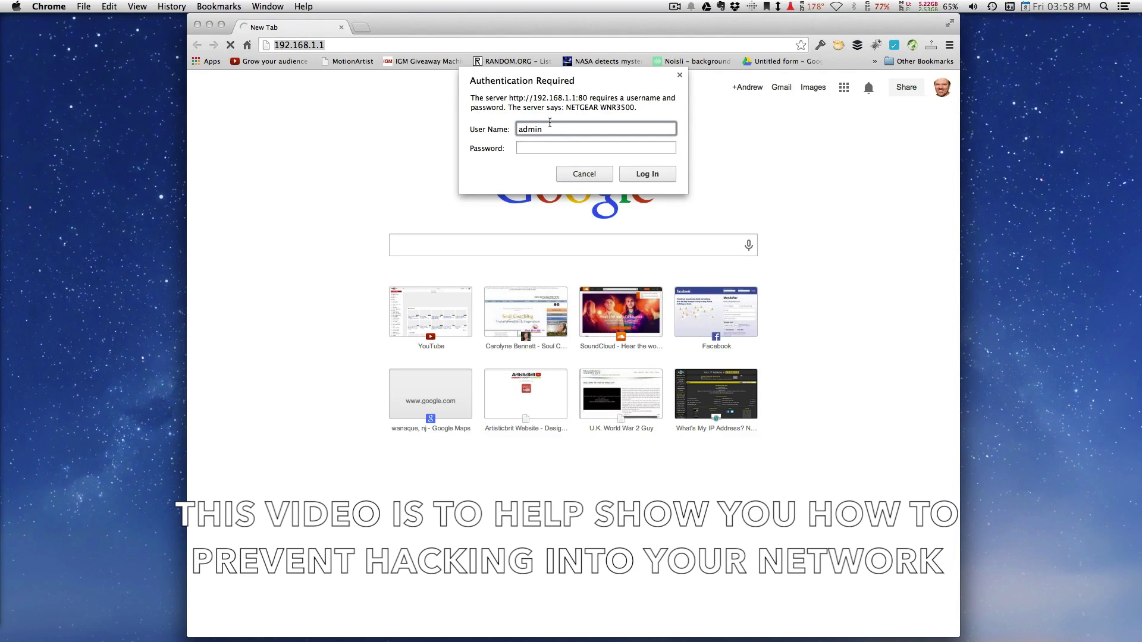
double_click(550, 126)
left_click(553, 149)
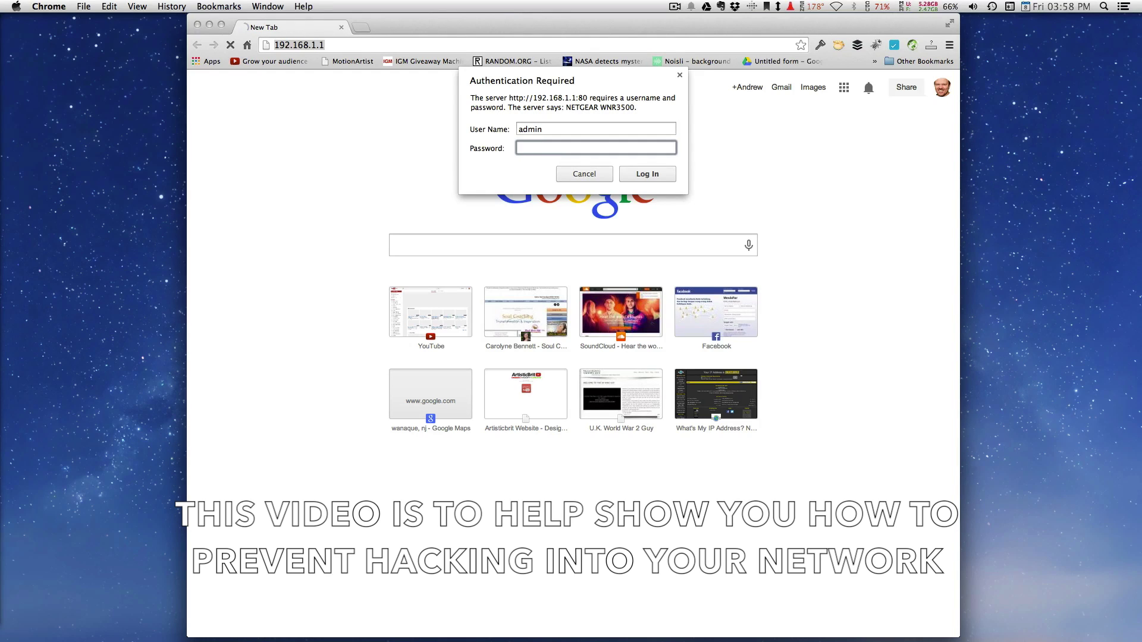
type("••••••••••")
left_click(645, 176)
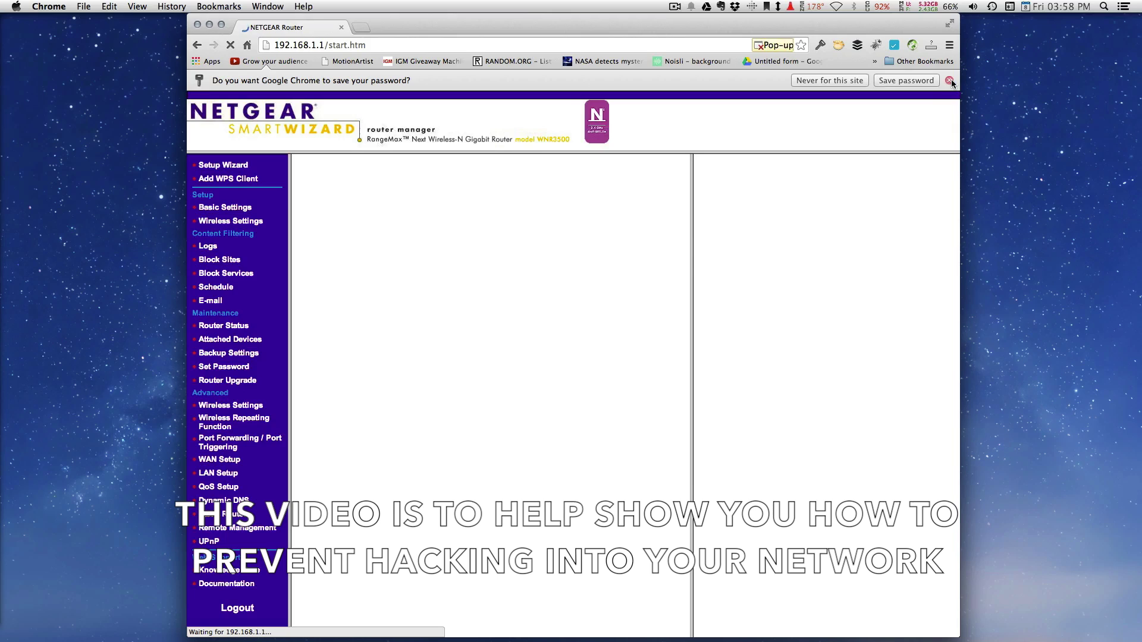
Dismiss Chrome's save-password offer and go to the Attached Devices list
left_click(949, 80)
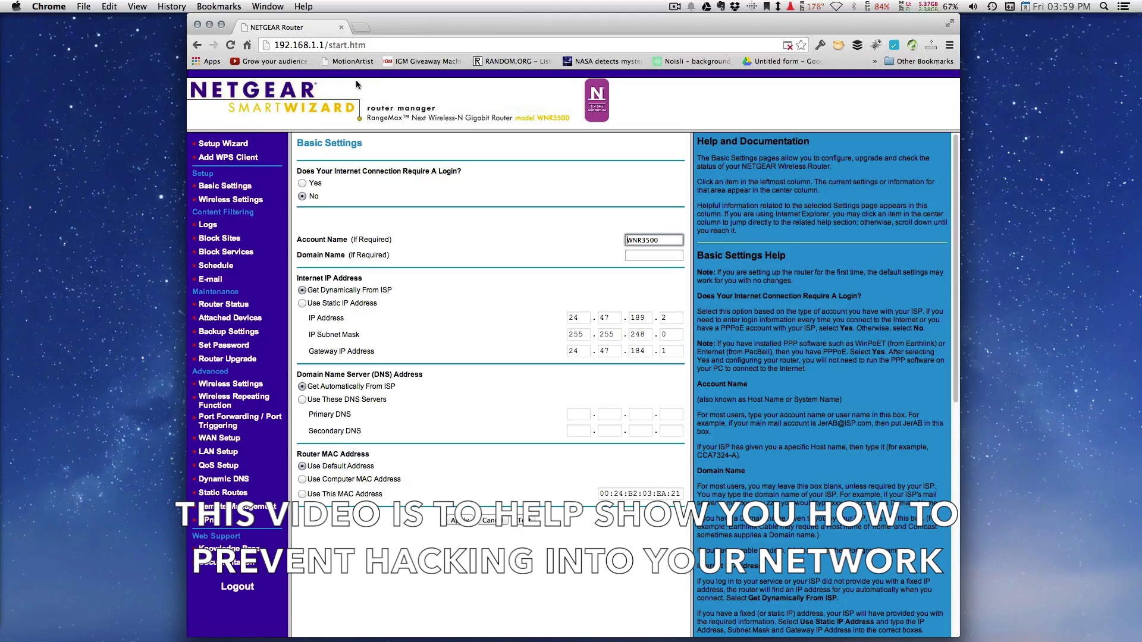
double_click(328, 45)
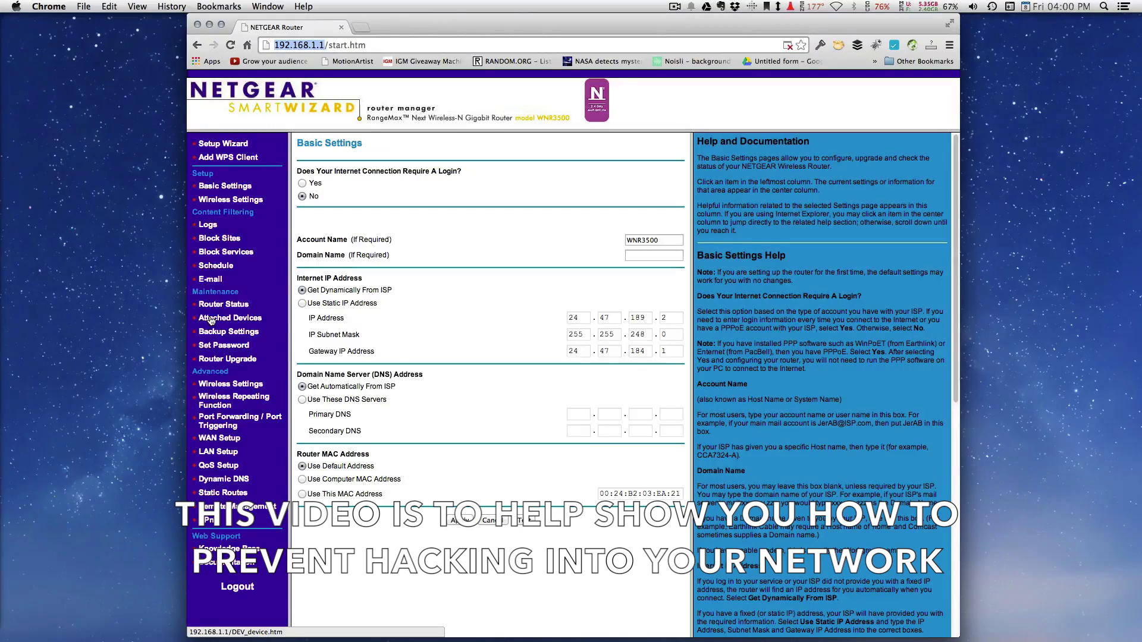
left_click(212, 322)
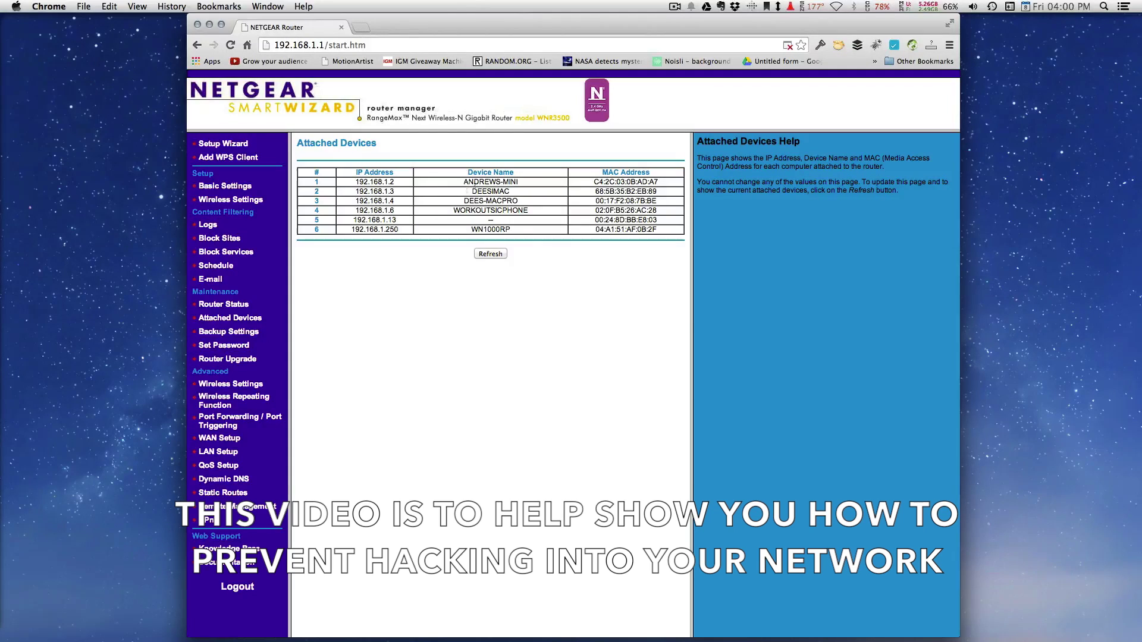
Highlight the device names DEESIMAC, DEES-MACPRO, WN1000RP and the unnamed fifth device
left_click_drag(511, 191, 471, 191)
mouse_move(525, 203)
left_mouse_down()
mouse_move(470, 212)
mouse_move(522, 220)
left_mouse_up()
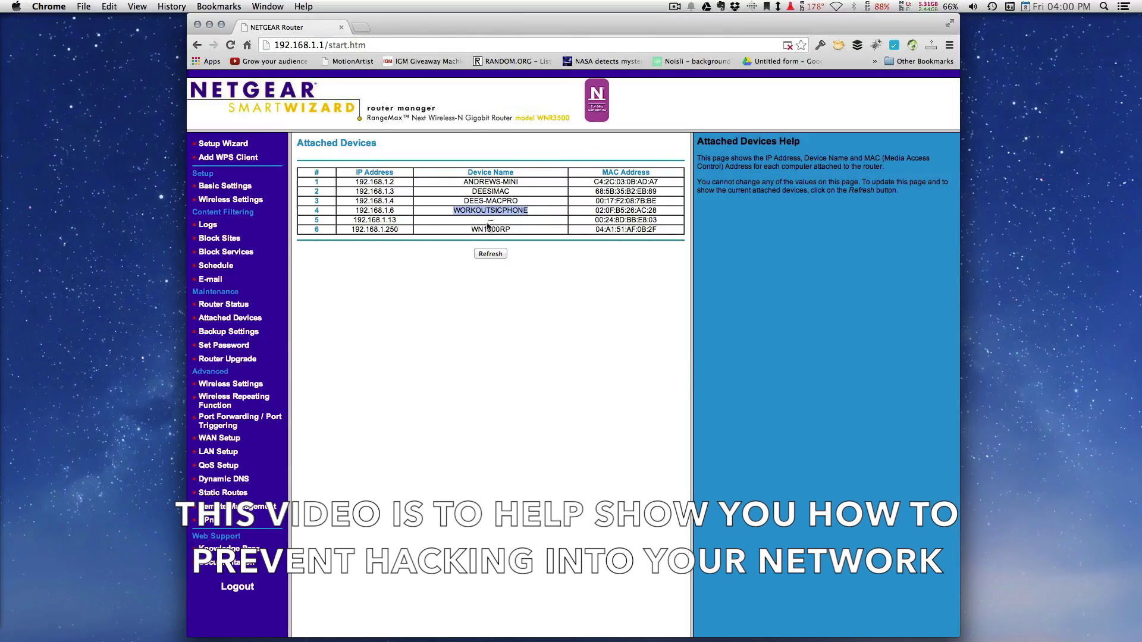
left_click(522, 223)
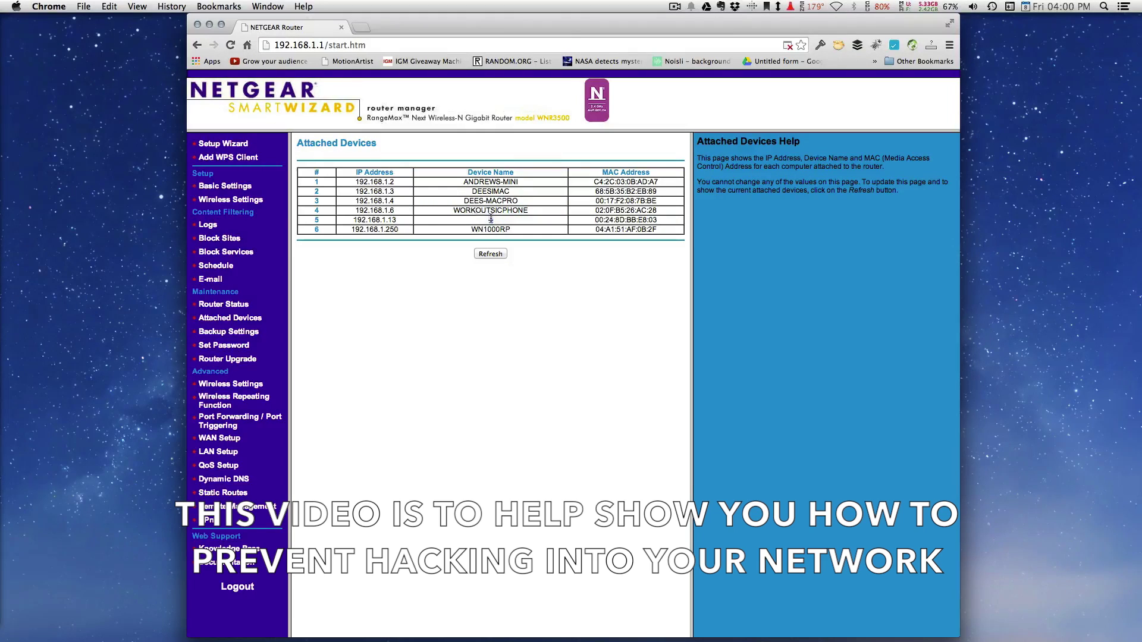
left_click_drag(490, 220, 478, 219)
left_click_drag(509, 230, 469, 231)
left_click(400, 233)
left_click_drag(471, 229, 520, 229)
Go to the Remote Management settings page
left_click(235, 507)
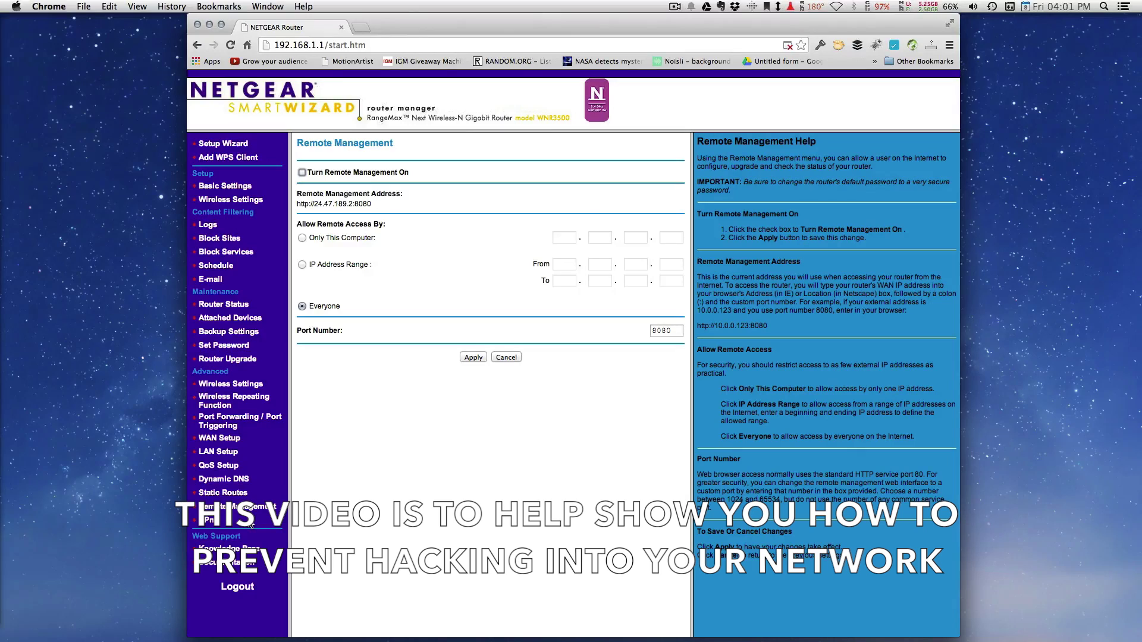
Visit Port Forwarding / Port Triggering, then return to Attached Devices
left_click(234, 426)
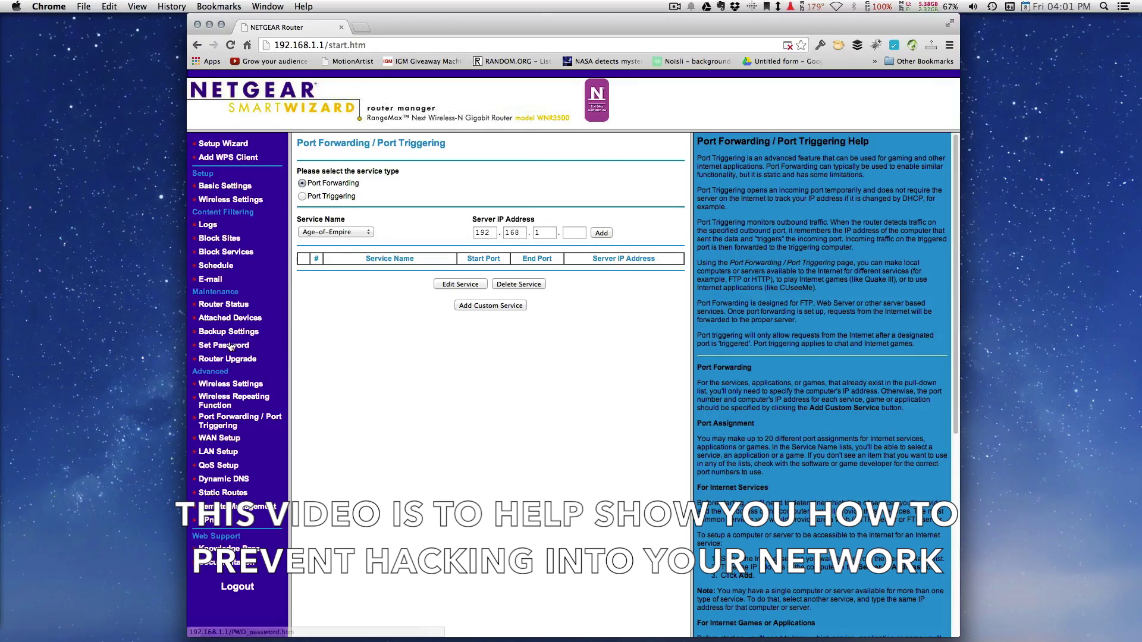
left_click(211, 322)
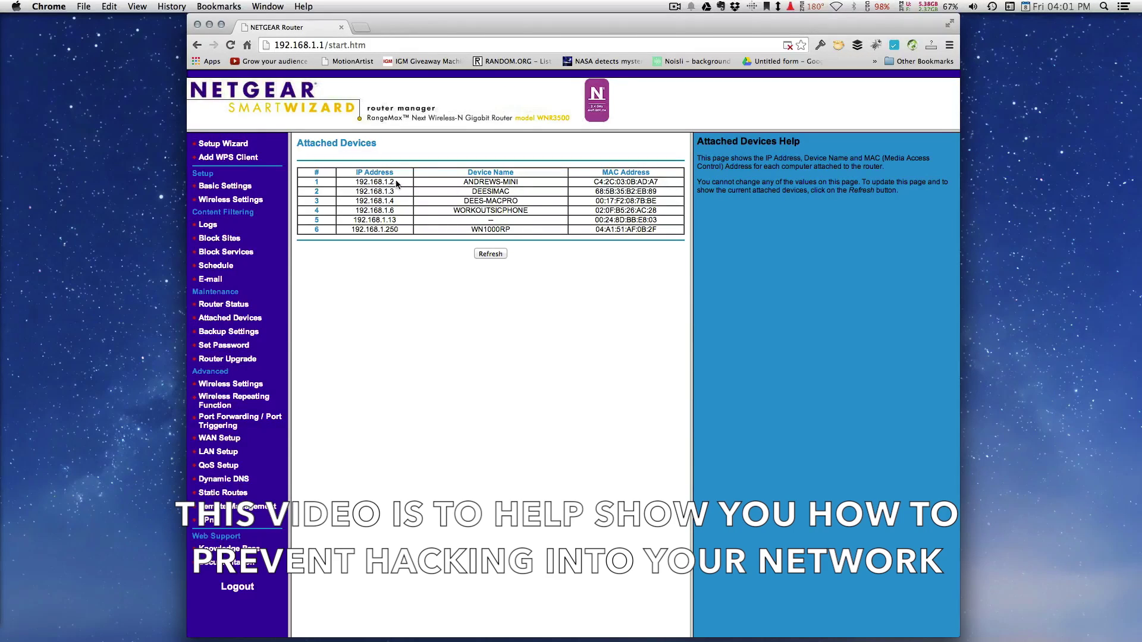
left_click_drag(395, 182, 389, 200)
left_click(220, 425)
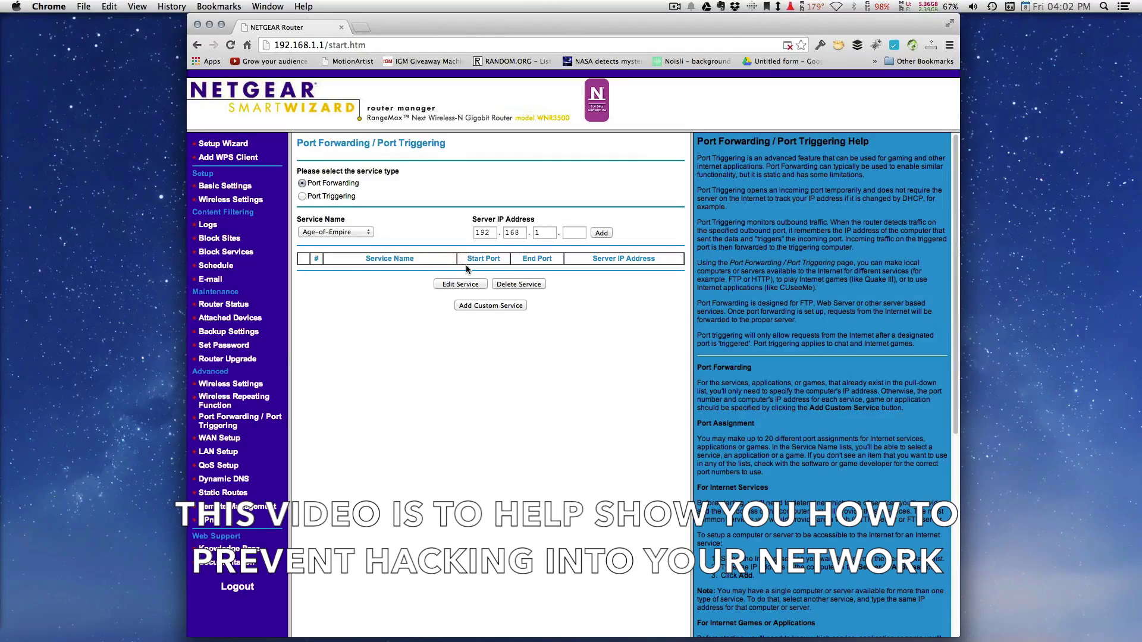
Add an Age-of-Empire forwarding rule to 192.168.1.4 and select it in the list
left_click(569, 232)
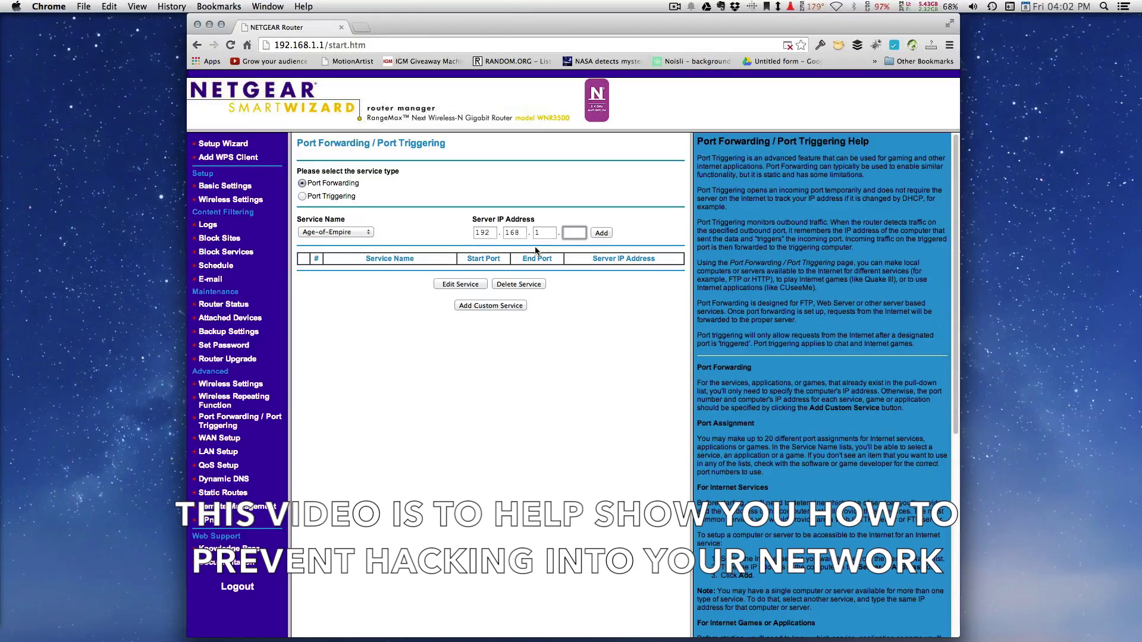
type("4")
left_click(602, 234)
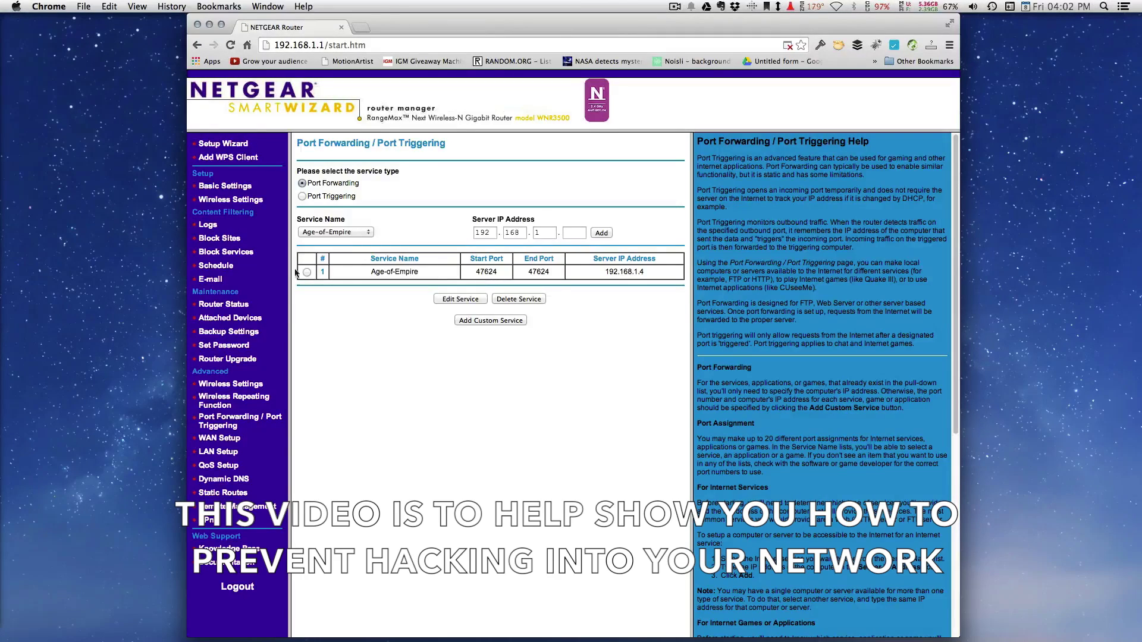
left_click(306, 273)
Edit the rule into service cvnc on ports 5900-5900 for 192.168.1.4 and apply
left_click(460, 299)
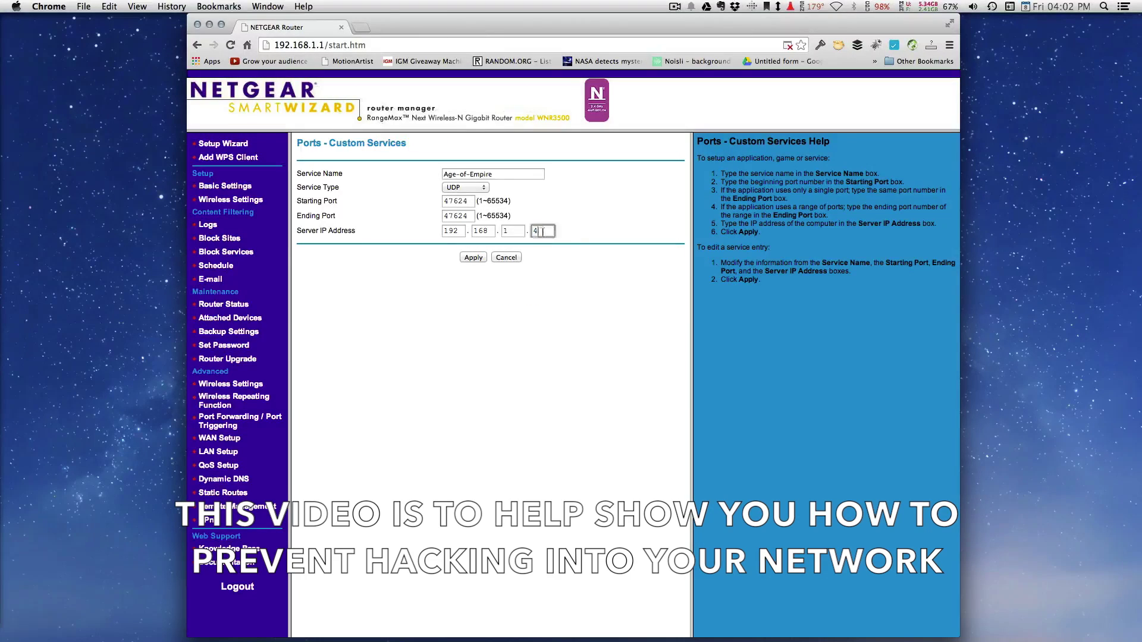
double_click(513, 231)
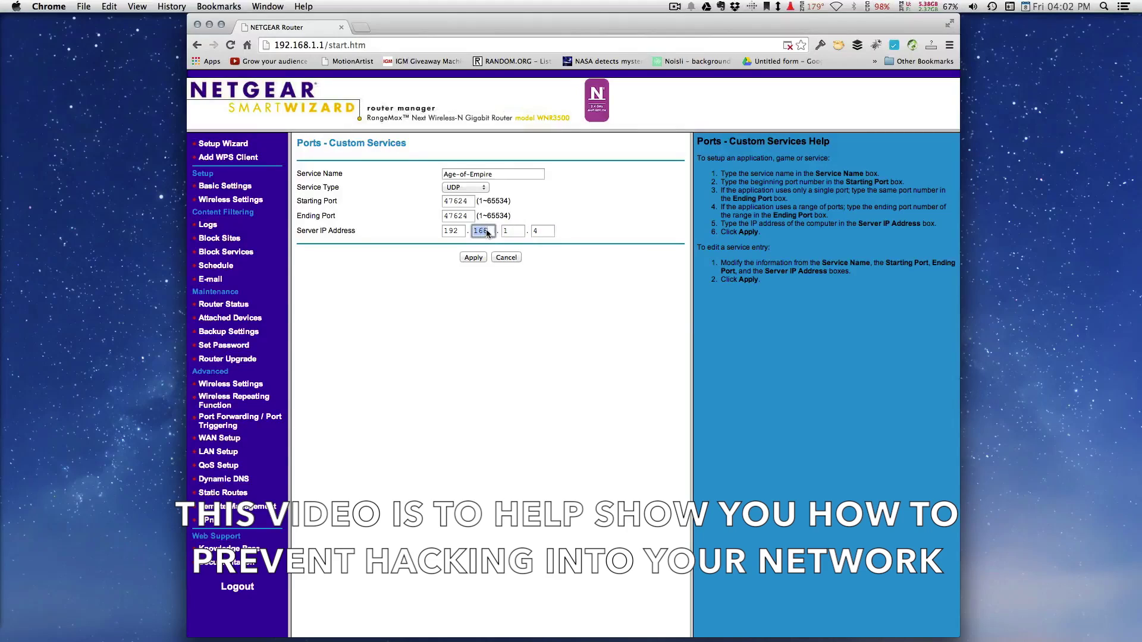
double_click(457, 201)
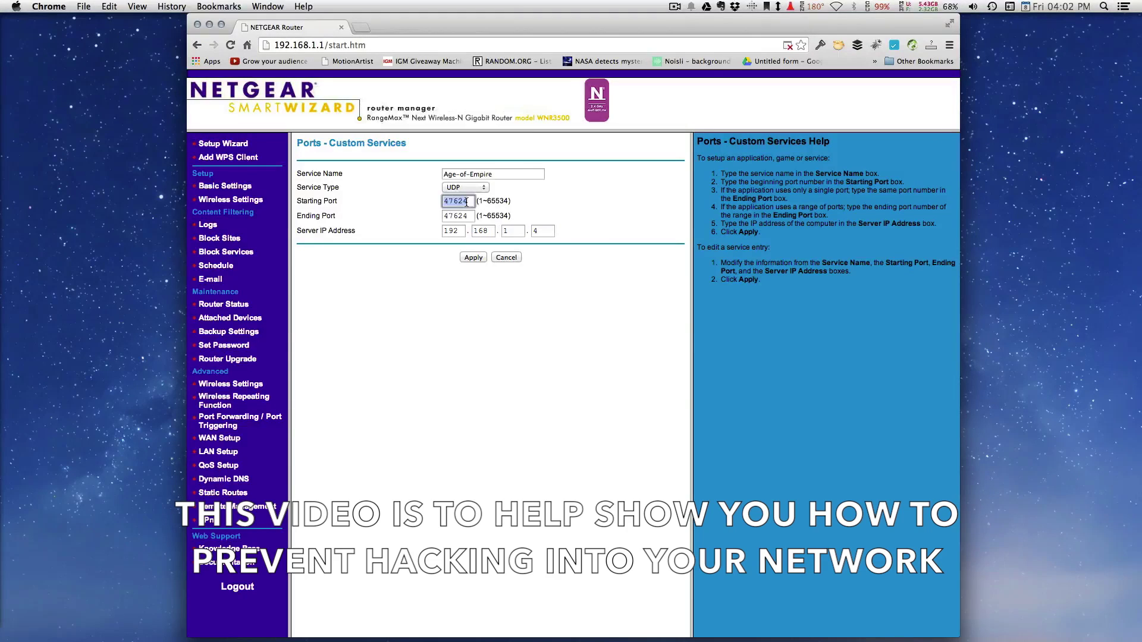
double_click(464, 201)
type("5900")
double_click(459, 215)
type("5900")
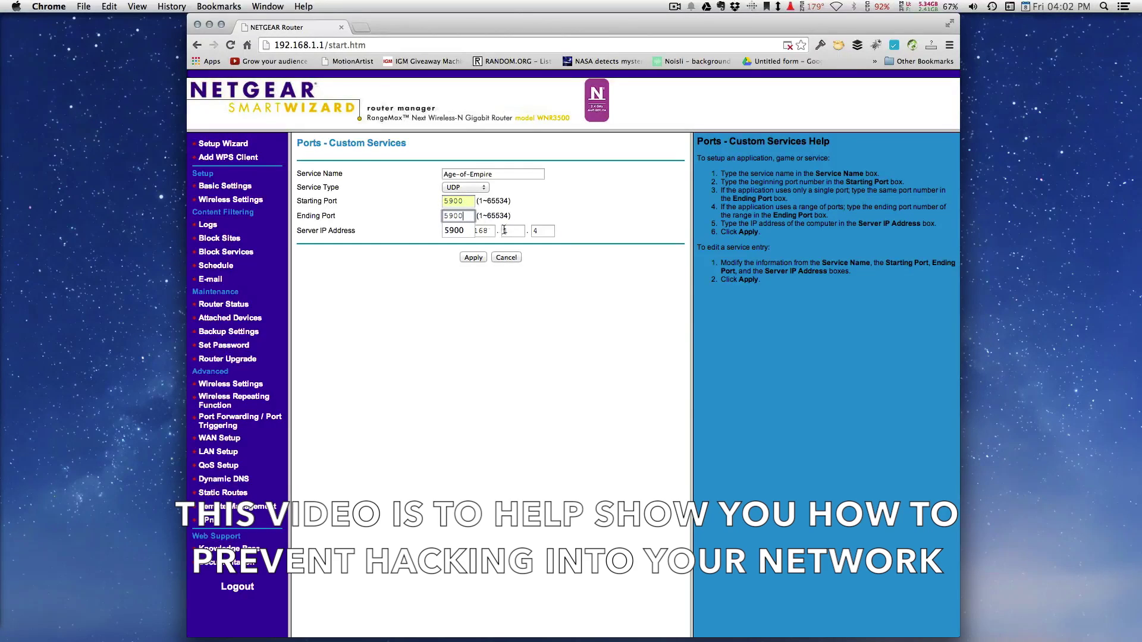
triple_click(493, 174)
type("cvnc")
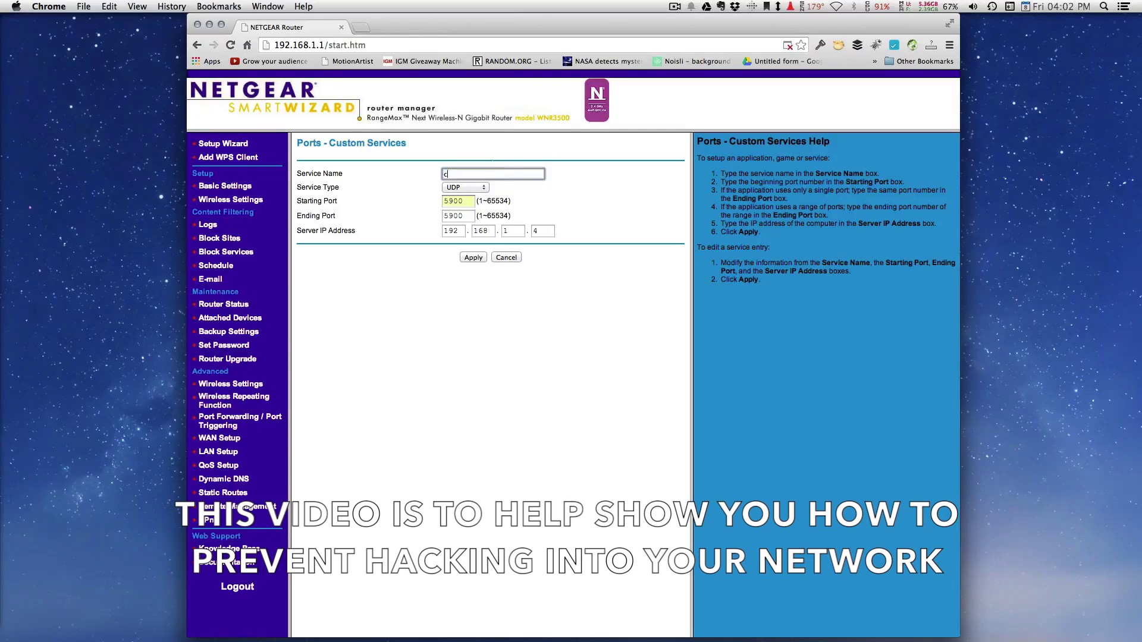
left_click(474, 257)
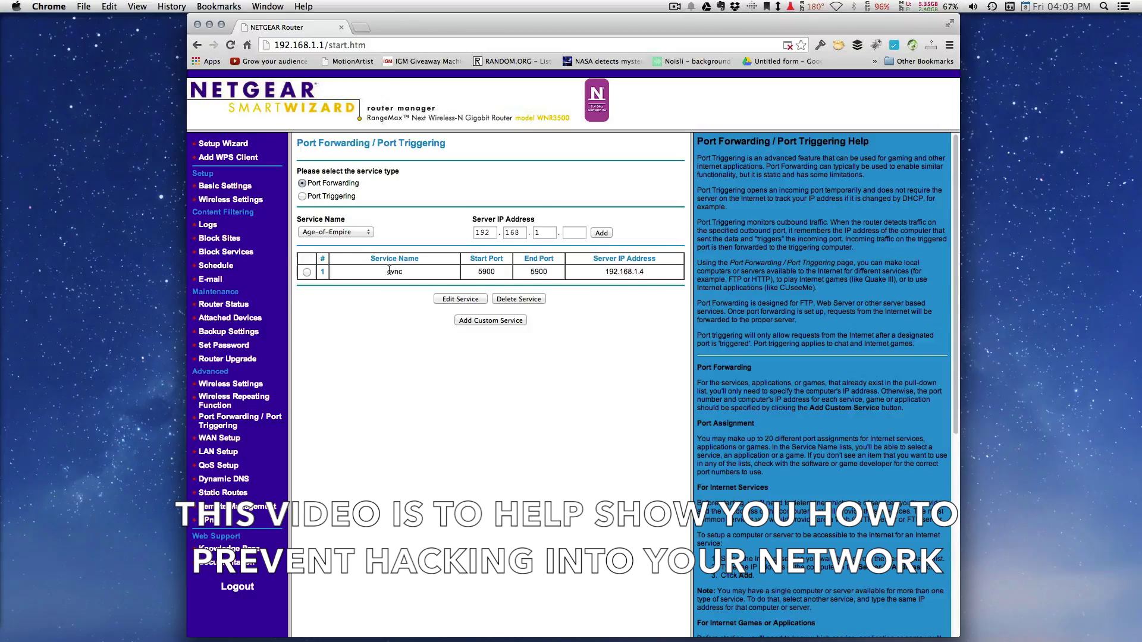
Select the cvnc port 5900 rule and delete it
double_click(490, 272)
left_click(307, 271)
left_click(514, 301)
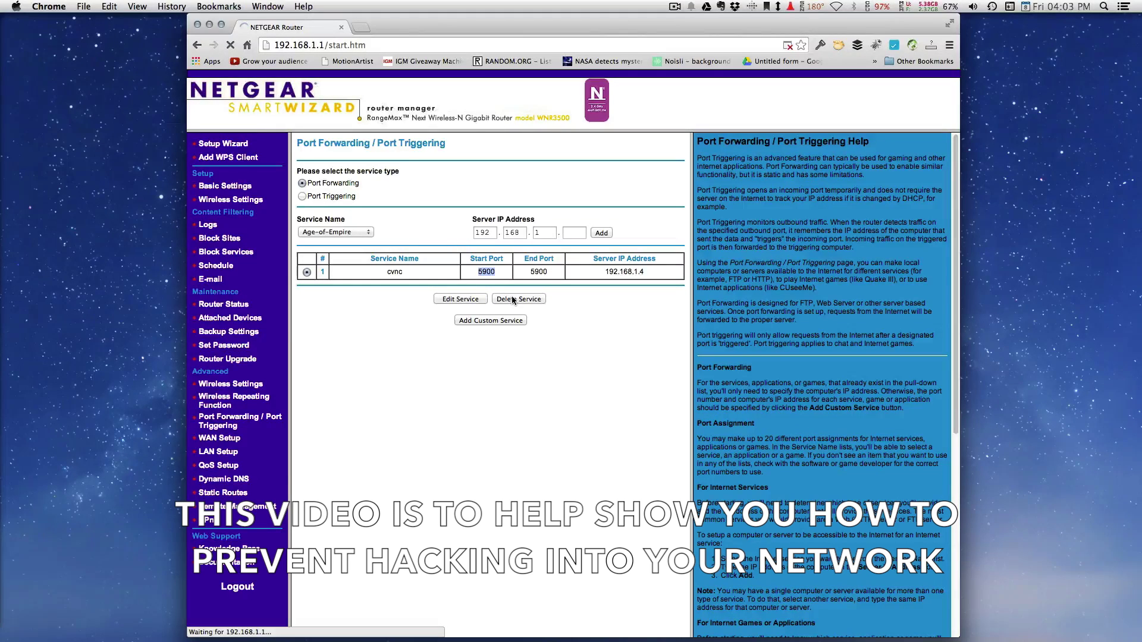